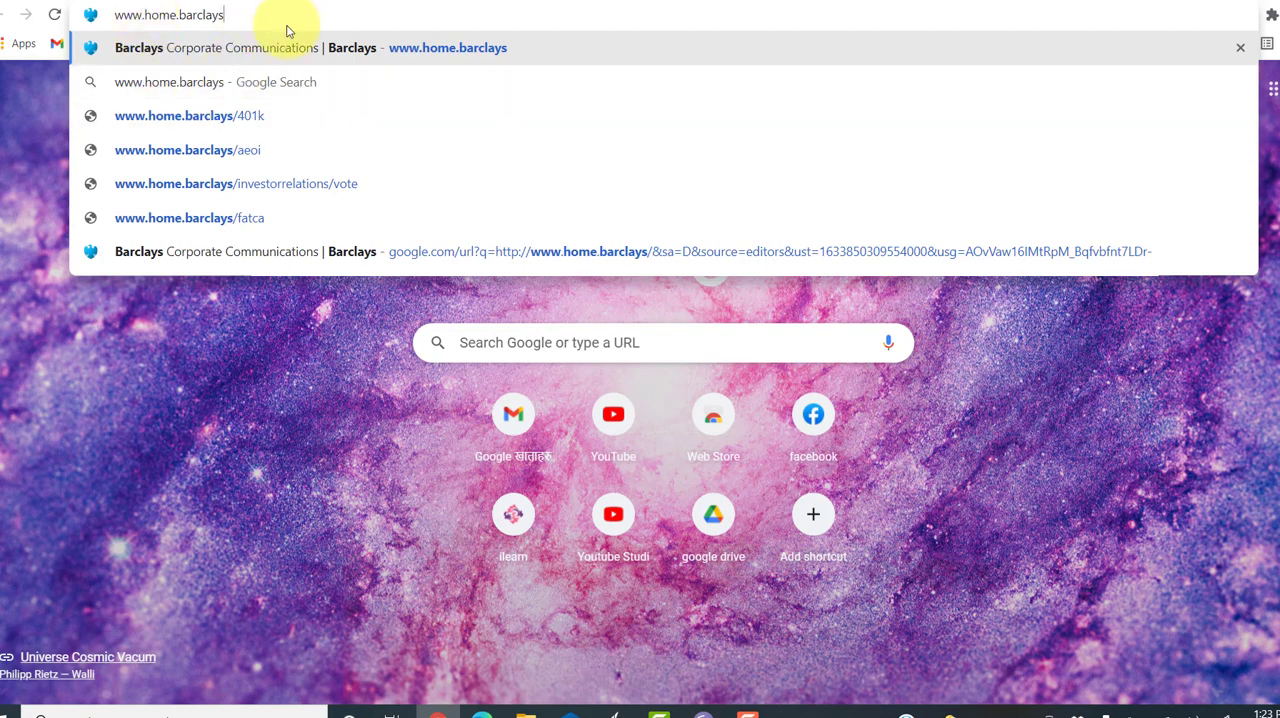
Load the Barclays home page and go to the Online Banking login page
{"action": "key", "text": "Return"}
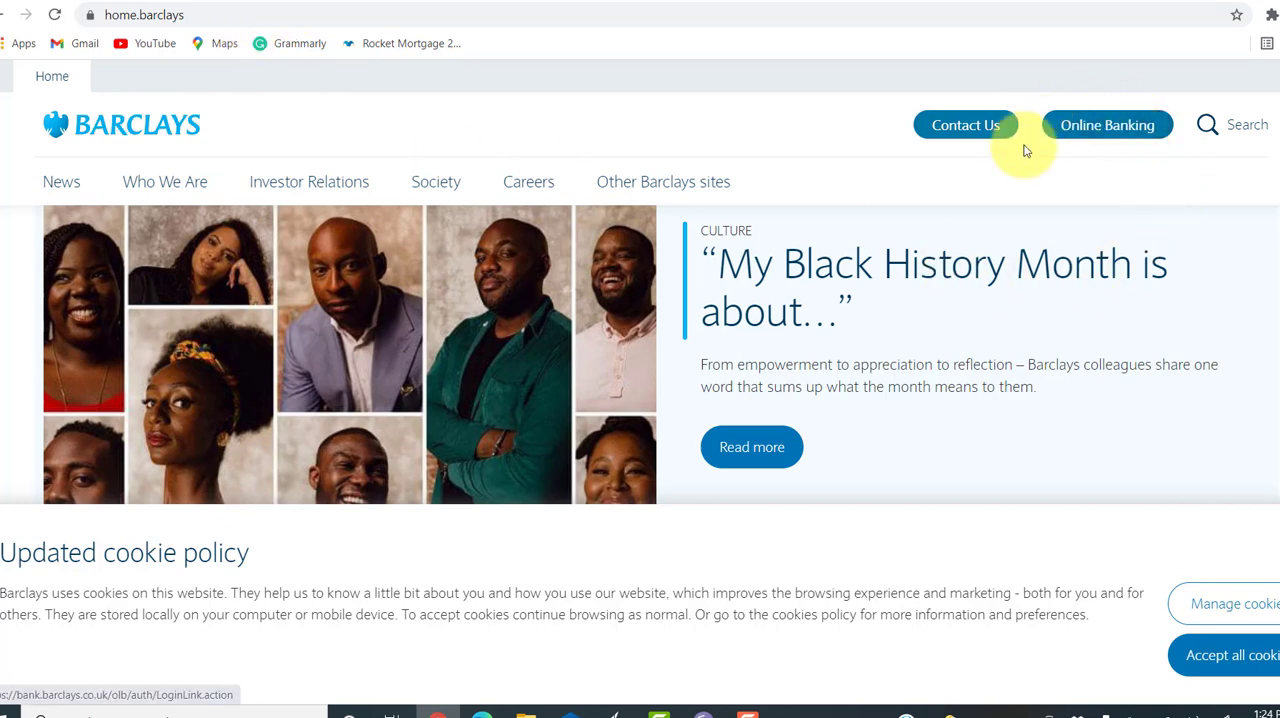
{"action": "left_click", "coordinate": [1097, 124]}
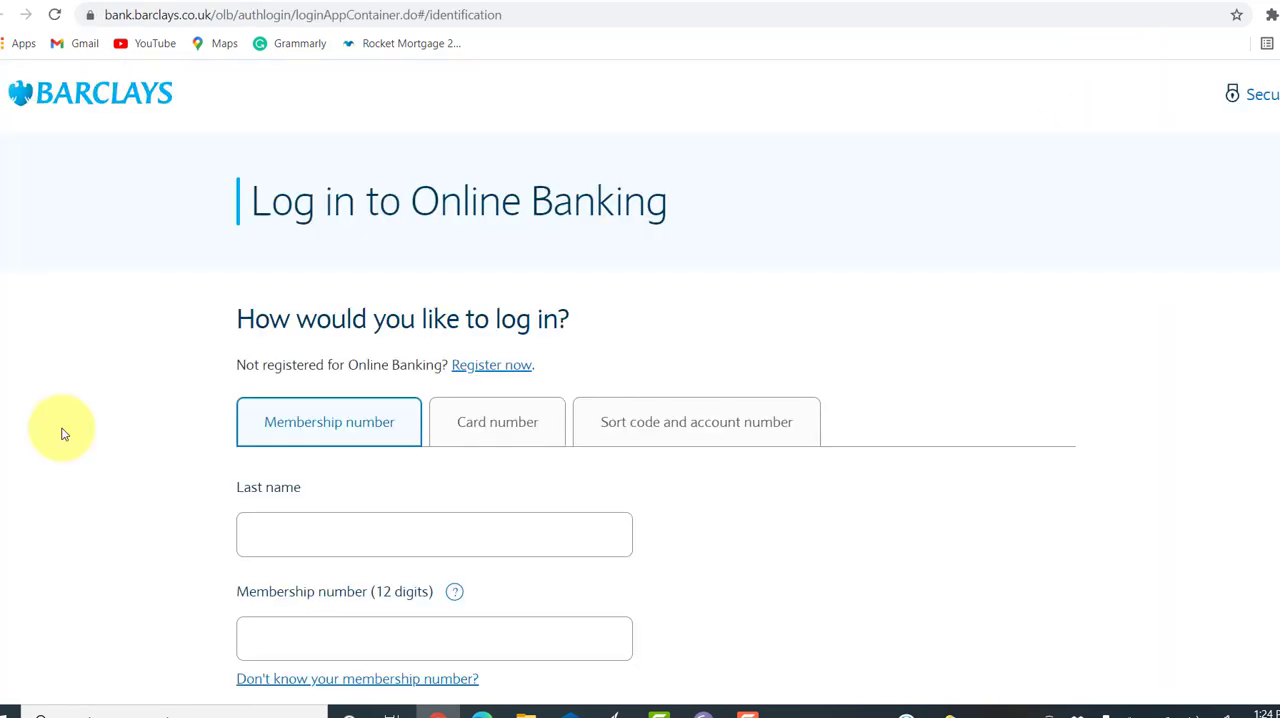
{"action": "scroll", "coordinate": [60, 433], "scroll_direction": "down", "scroll_amount": 3}
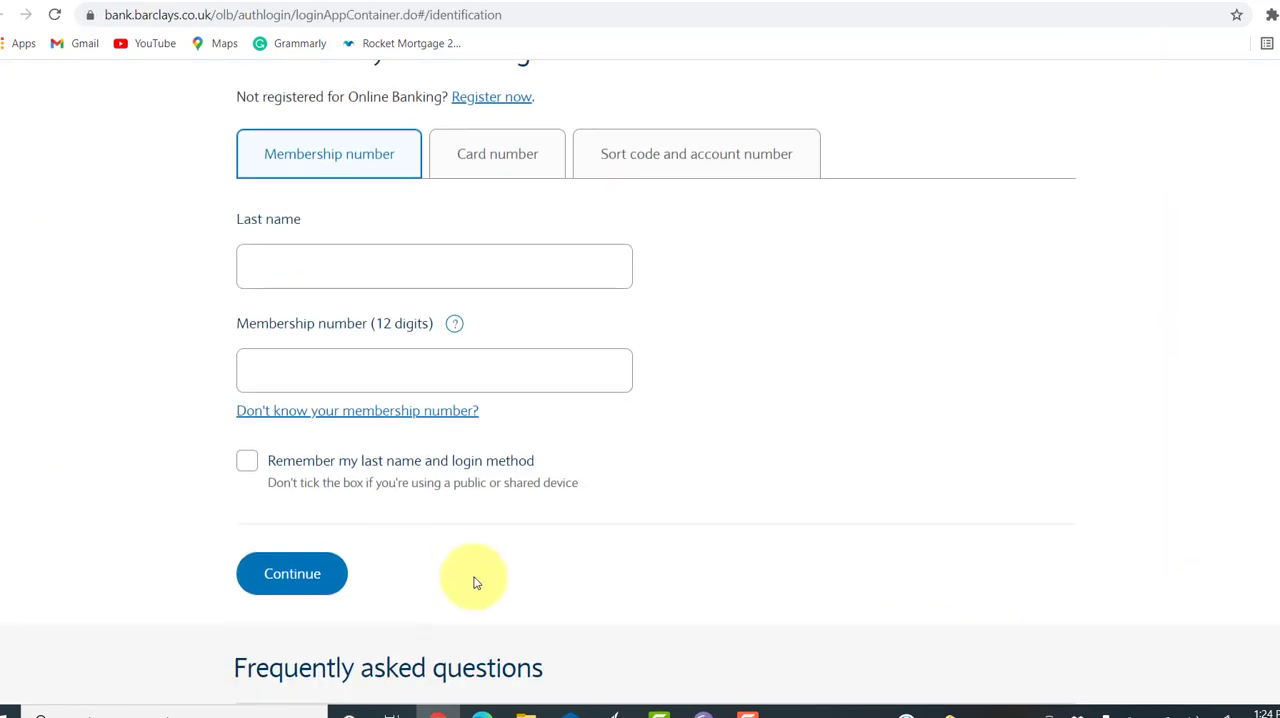
Reach the 'Don't know your membership number?' form and review the Account type options, keeping Current/savings account
{"action": "left_click", "coordinate": [350, 411]}
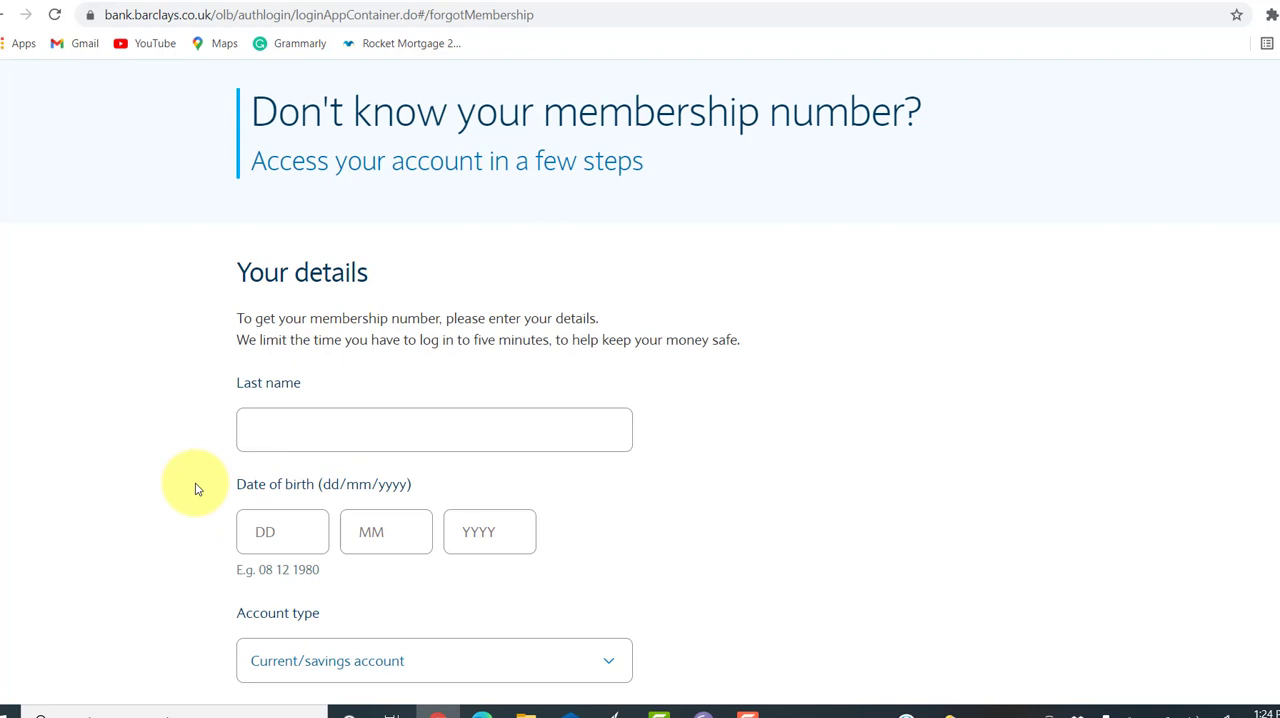
{"action": "scroll", "coordinate": [197, 487], "scroll_direction": "down", "scroll_amount": 1}
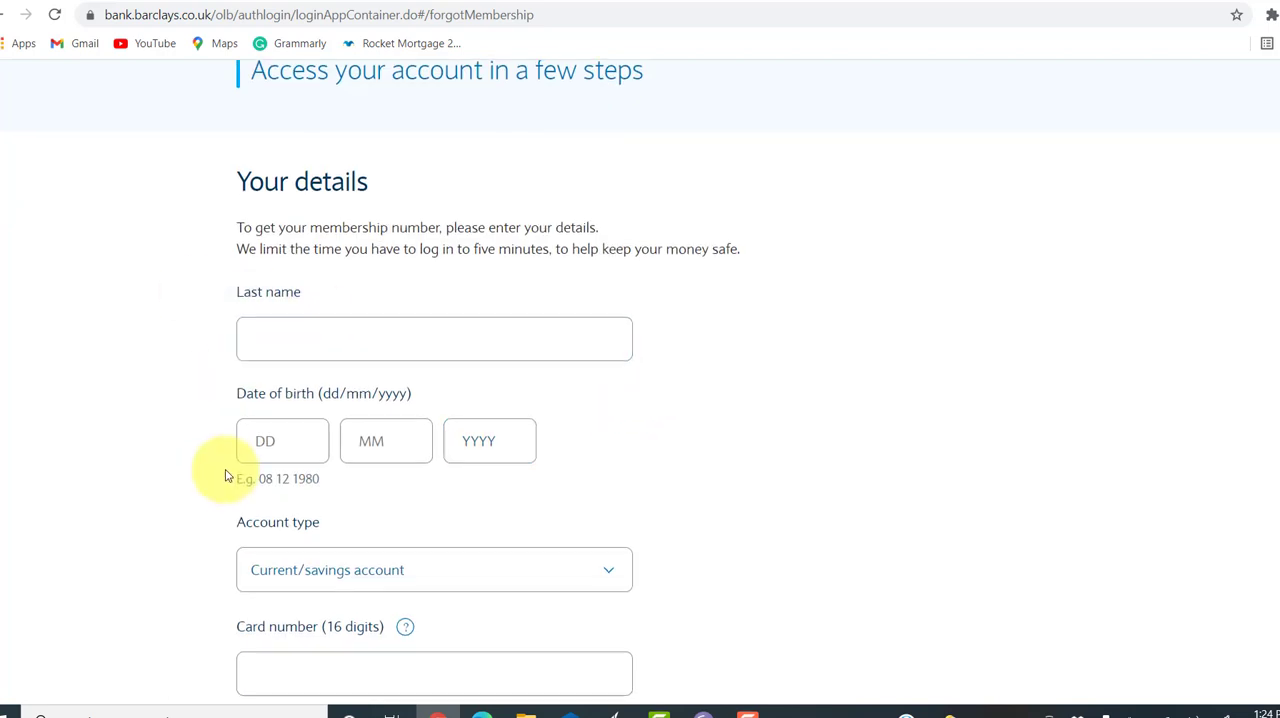
{"action": "scroll", "coordinate": [227, 476], "scroll_direction": "down", "scroll_amount": 1}
{"action": "scroll", "coordinate": [215, 465], "scroll_direction": "down", "scroll_amount": 1}
{"action": "scroll", "coordinate": [210, 450], "scroll_direction": "down", "scroll_amount": 2}
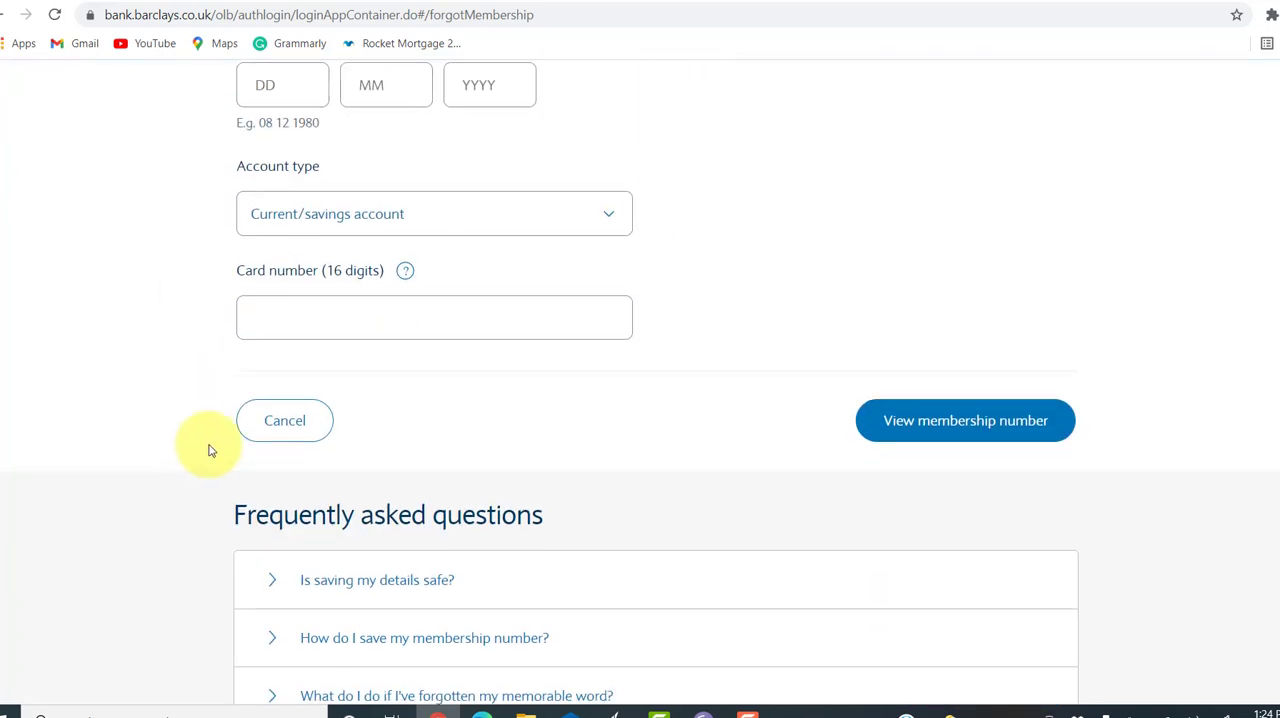
{"action": "left_click", "coordinate": [501, 229]}
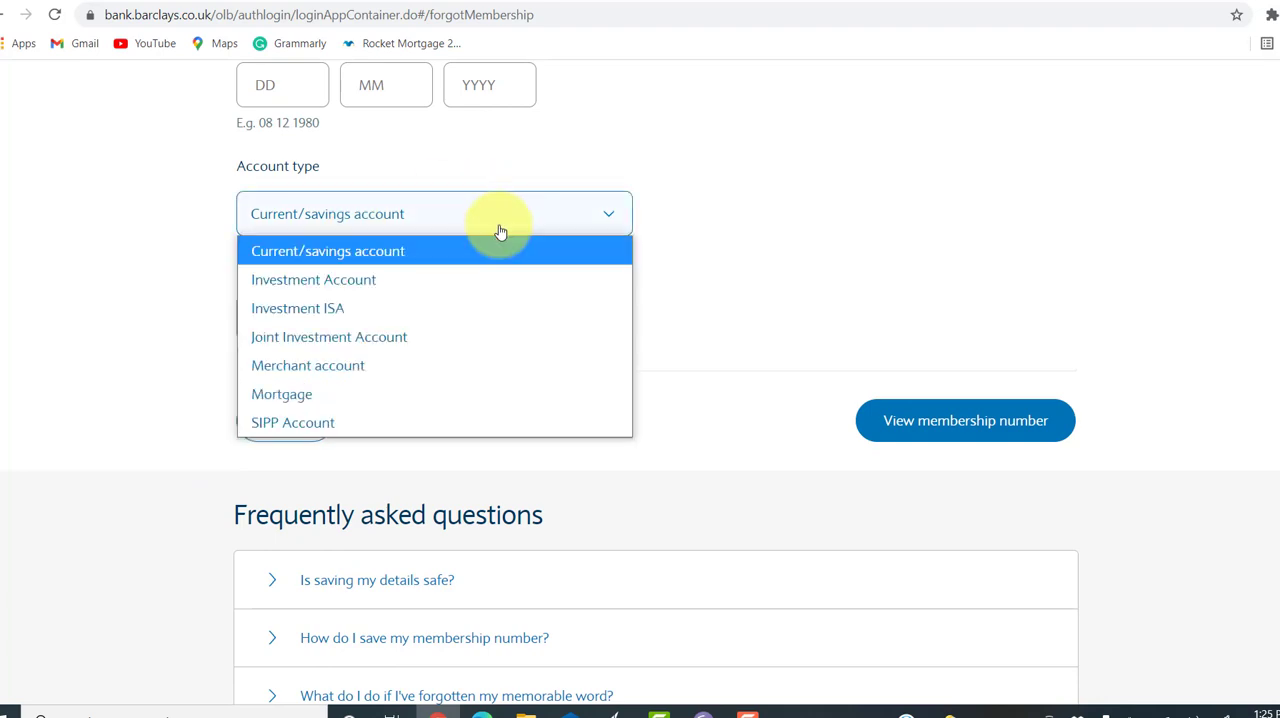
{"action": "left_click", "coordinate": [337, 250]}
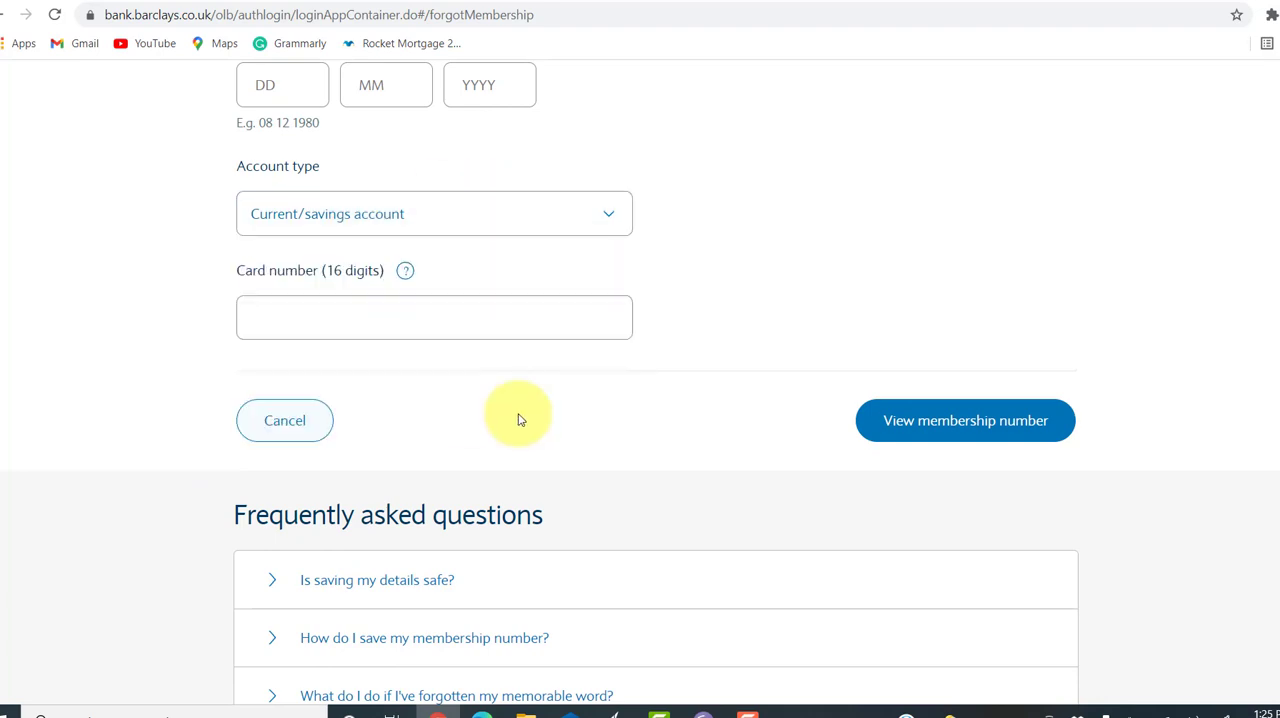